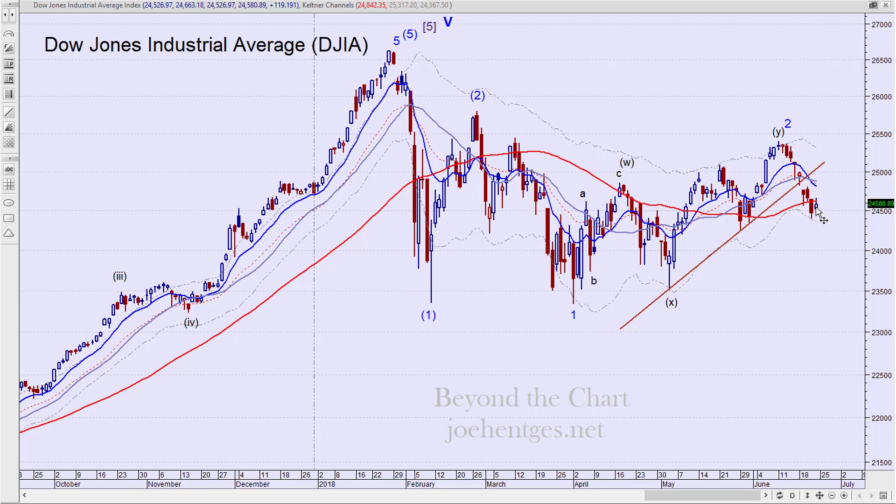
- Mark the wave (1), 1 and (x) lows and the wave (2) and (w) highs on the daily DJIA chart with the pen
{"action": "mouse_move", "coordinate": [816, 212]}
{"action": "mouse_move", "coordinate": [742, 230]}
{"action": "mouse_move", "coordinate": [670, 281]}
{"action": "left_click_drag", "start_coordinate": [423, 301], "coordinate": [434, 297]}
{"action": "left_click_drag", "start_coordinate": [472, 111], "coordinate": [479, 111]}
{"action": "left_click_drag", "start_coordinate": [563, 306], "coordinate": [573, 302]}
{"action": "left_click_drag", "start_coordinate": [619, 178], "coordinate": [629, 178]}
{"action": "left_click_drag", "start_coordinate": [654, 290], "coordinate": [662, 285]}
- Sketch a falling line from wave (2), a base line under lows (1) and 1, and a rising arrow through wave 2, and erase all pen marks
{"action": "left_click_drag", "start_coordinate": [456, 95], "coordinate": [690, 228]}
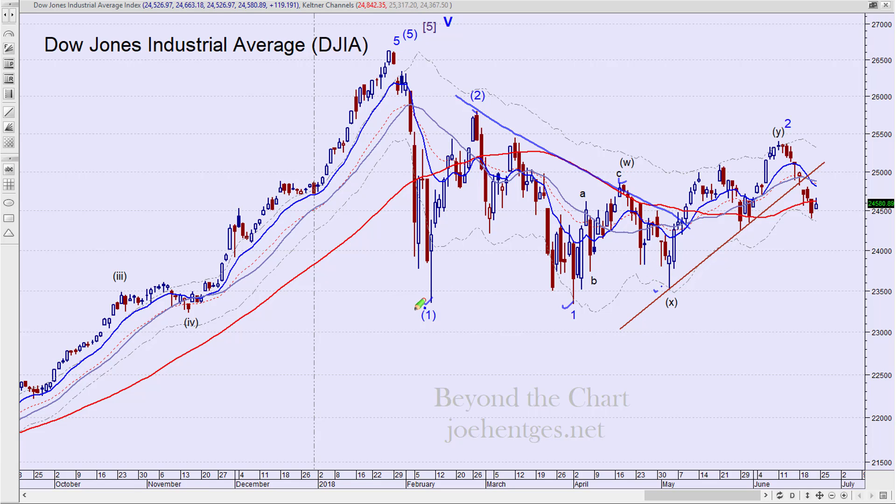
{"action": "left_click_drag", "start_coordinate": [405, 298], "coordinate": [719, 310]}
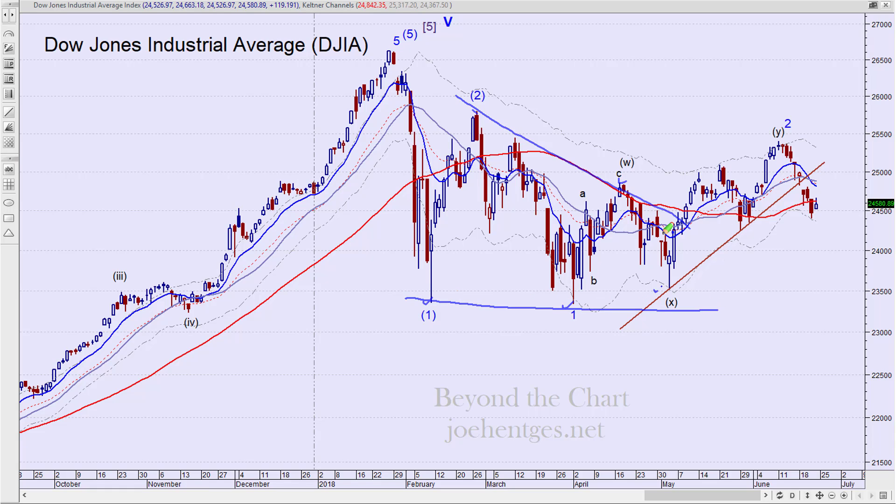
{"action": "mouse_move", "coordinate": [648, 256]}
{"action": "left_mouse_down"}
{"action": "mouse_move", "coordinate": [801, 114]}
{"action": "mouse_move", "coordinate": [797, 132]}
{"action": "left_mouse_up"}
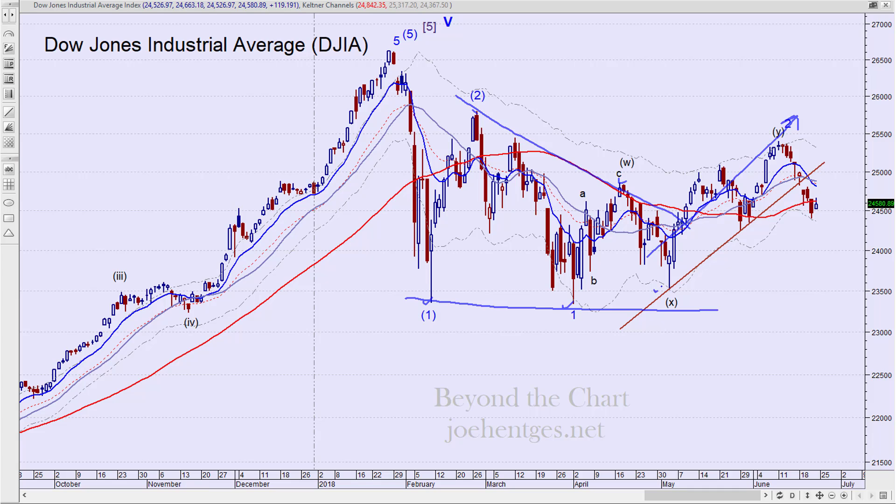
{"action": "key", "text": "e"}
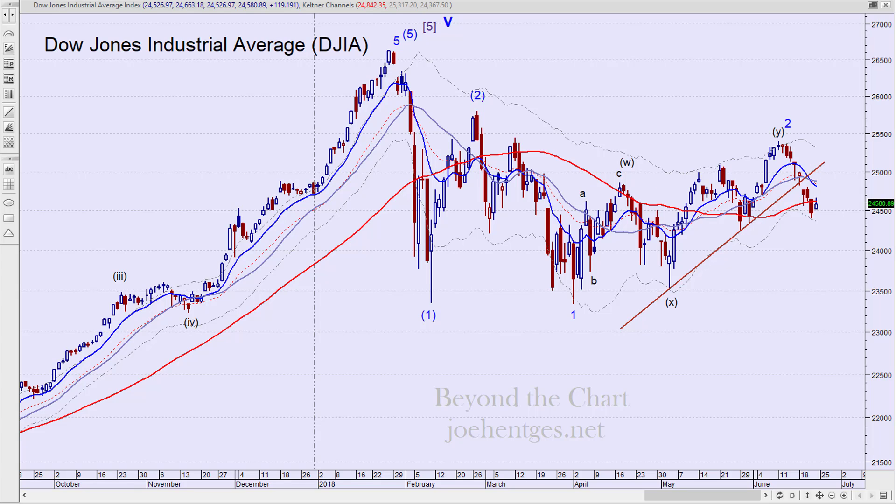
- Switch to the NYSE Hi-Lo chart and inspect the January 2018 peaks and the May and June peaks along the red trendlines
{"action": "left_click", "coordinate": [136, 1]}
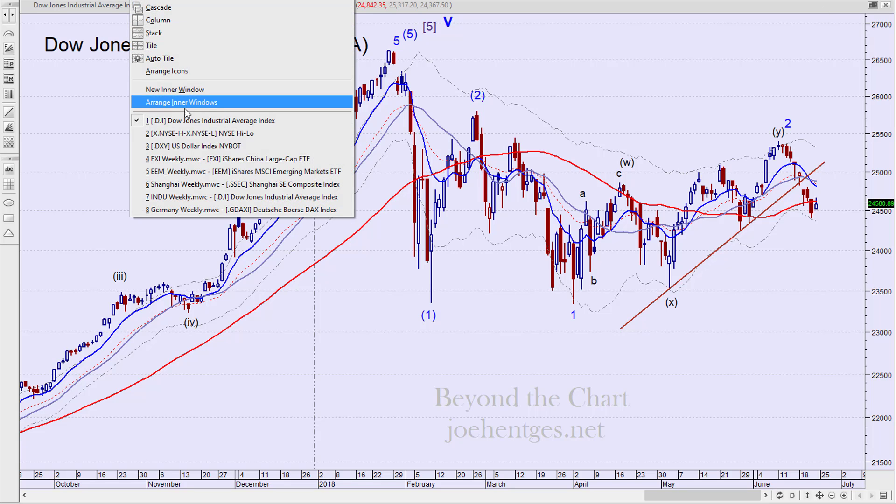
{"action": "left_click", "coordinate": [182, 133]}
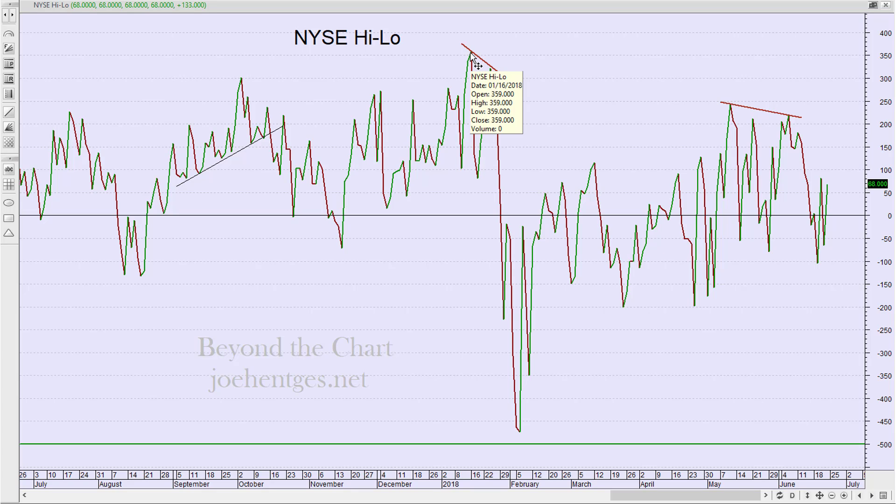
{"action": "mouse_move", "coordinate": [492, 73]}
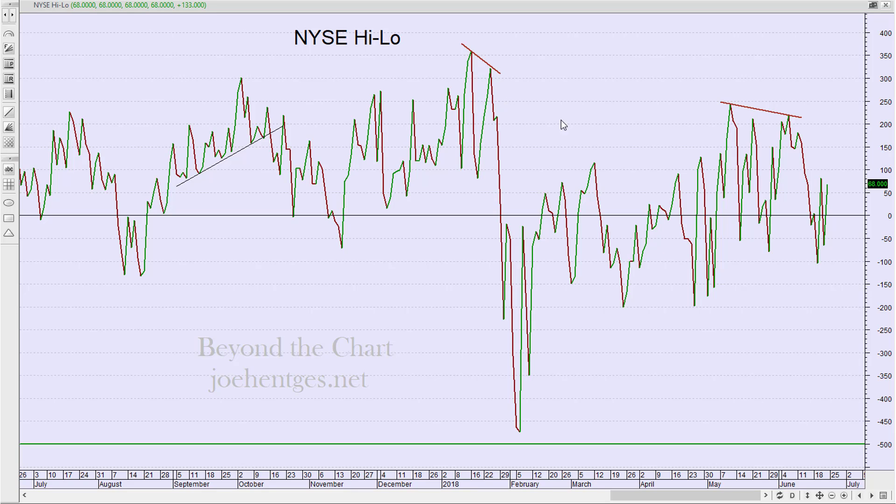
{"action": "mouse_move", "coordinate": [731, 108]}
{"action": "mouse_move", "coordinate": [789, 119]}
- Return to the daily Dow Jones Industrial Average chart and inspect the May and June candles up to the wave (y) high
{"action": "key", "text": "alt+w"}
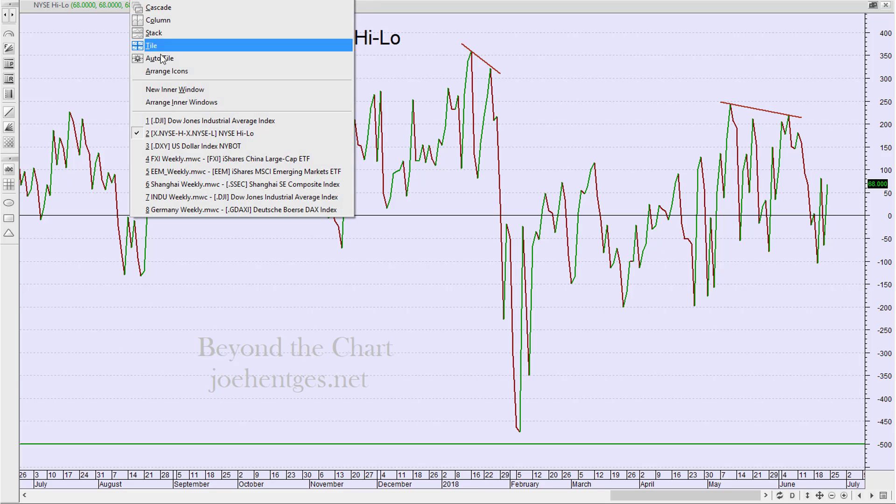
{"action": "left_click", "coordinate": [172, 123]}
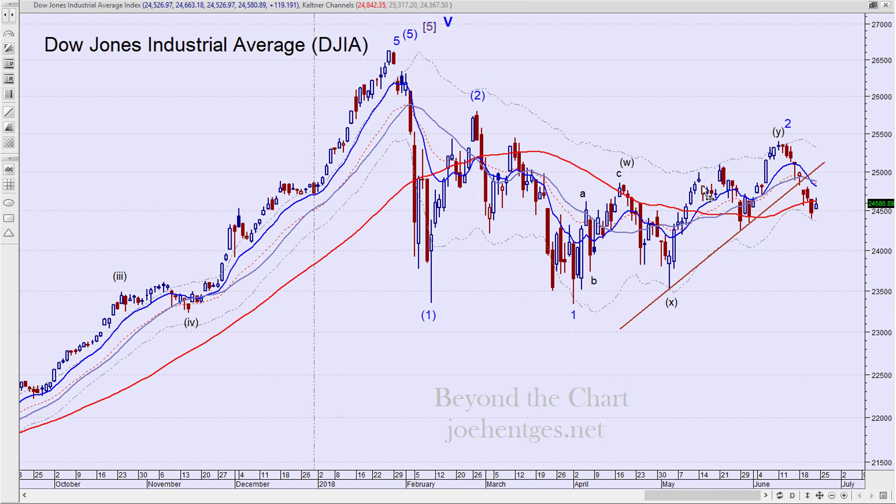
{"action": "mouse_move", "coordinate": [693, 197]}
{"action": "mouse_move", "coordinate": [765, 160]}
{"action": "mouse_move", "coordinate": [779, 146]}
- Switch to the INDU Weekly chart and inspect the latest candles at the blue channel line below wave 2
{"action": "key", "text": "alt+w"}
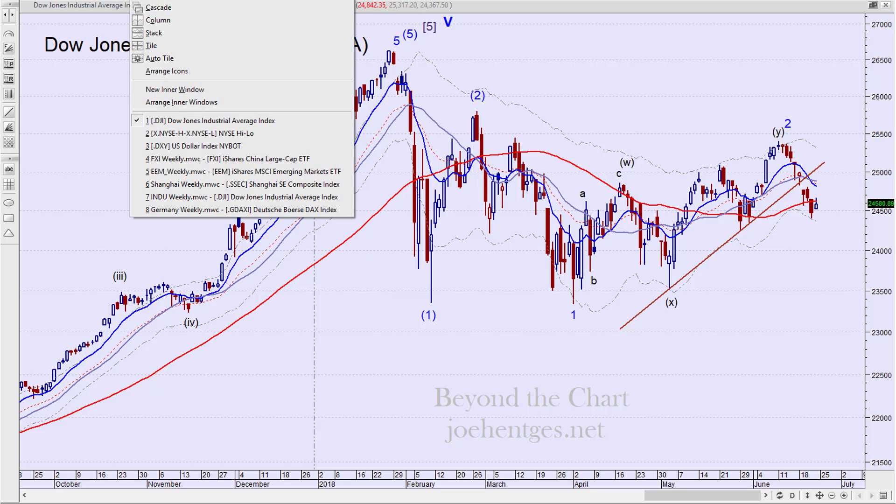
{"action": "left_click", "coordinate": [187, 198]}
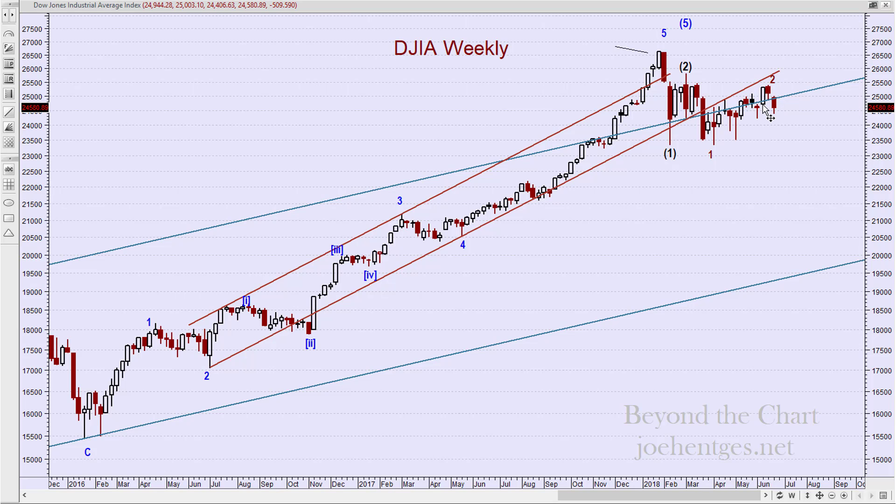
{"action": "mouse_move", "coordinate": [768, 105]}
- On the US Dollar Index chart, sketch a rising arrow and a rise-and-fall curve from the February low, and erase both
{"action": "key", "text": "alt+w"}
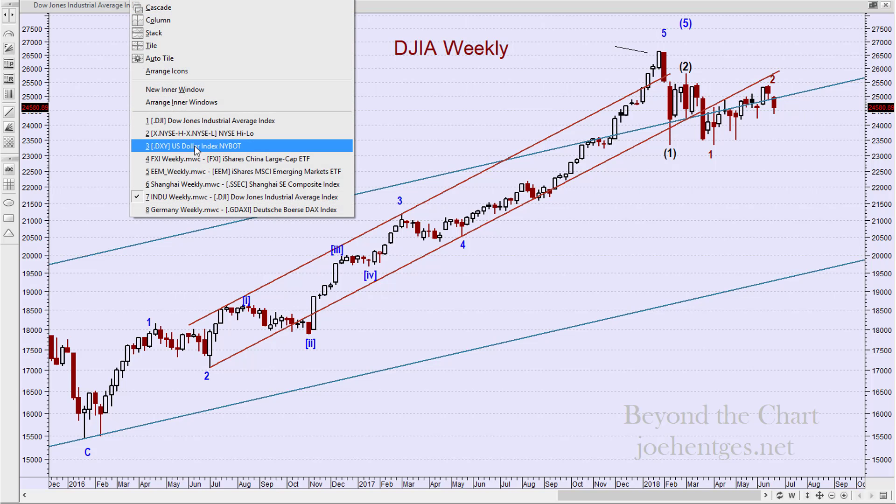
{"action": "left_click", "coordinate": [201, 144]}
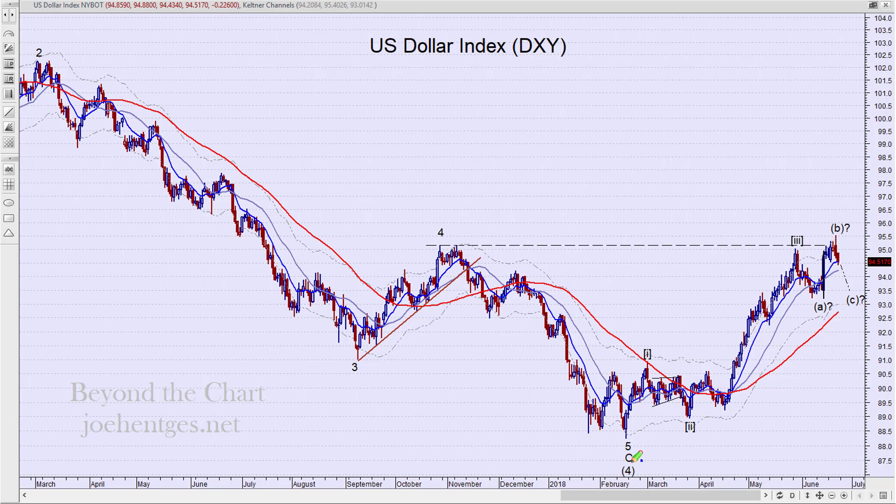
{"action": "mouse_move", "coordinate": [629, 450]}
{"action": "left_mouse_down"}
{"action": "mouse_move", "coordinate": [821, 135]}
{"action": "mouse_move", "coordinate": [840, 77]}
{"action": "mouse_move", "coordinate": [847, 109]}
{"action": "left_mouse_up"}
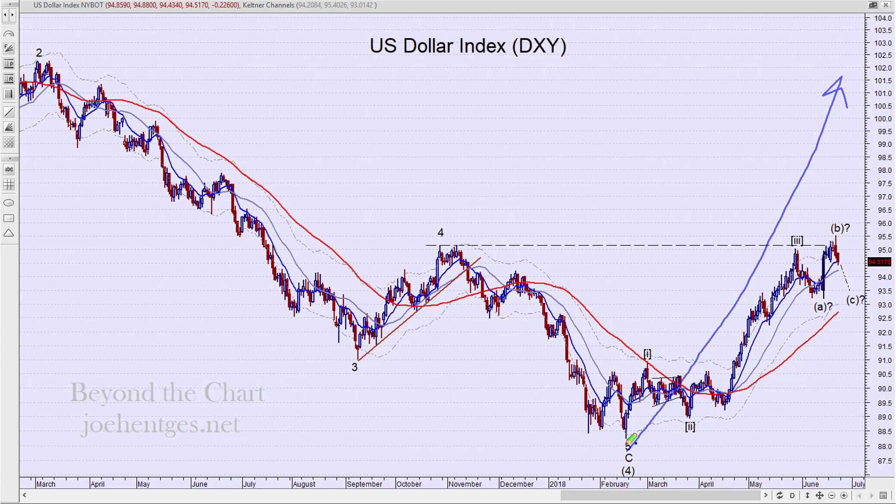
{"action": "mouse_move", "coordinate": [626, 447]}
{"action": "left_mouse_down"}
{"action": "mouse_move", "coordinate": [824, 167]}
{"action": "mouse_move", "coordinate": [838, 173]}
{"action": "mouse_move", "coordinate": [864, 234]}
{"action": "mouse_move", "coordinate": [890, 346]}
{"action": "left_mouse_up"}
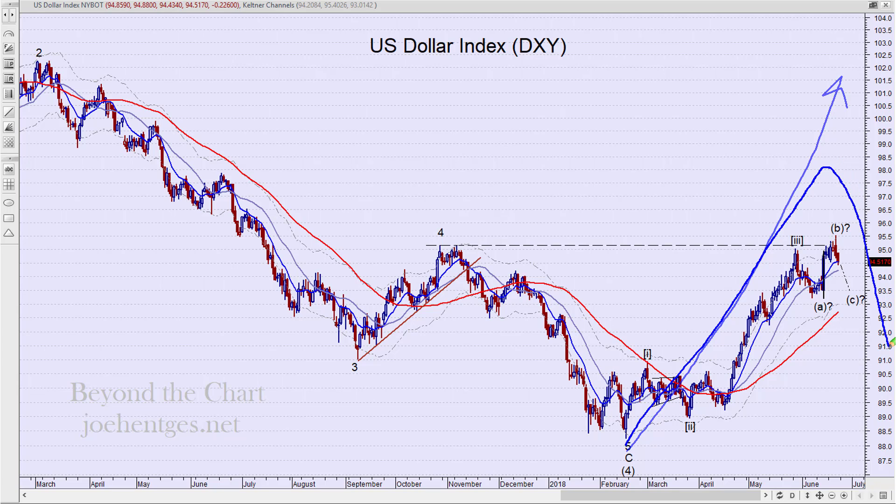
{"action": "key", "text": "e"}
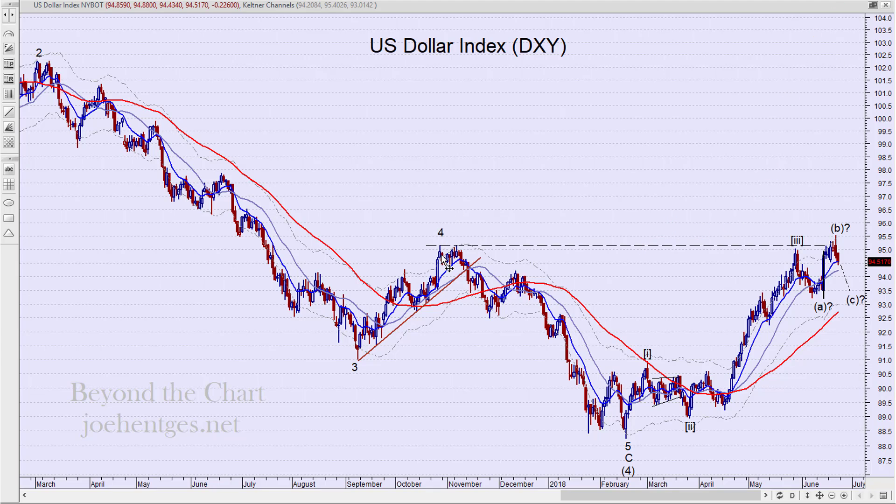
- Inspect the wave 4 candle on the US Dollar Index chart and zoom in on the latest candles heading toward wave (c)
{"action": "mouse_move", "coordinate": [448, 265]}
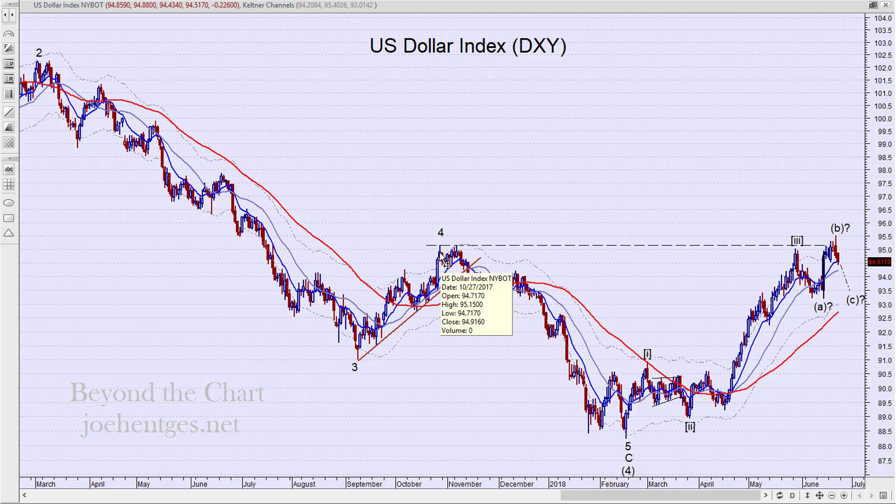
{"action": "mouse_move", "coordinate": [514, 247]}
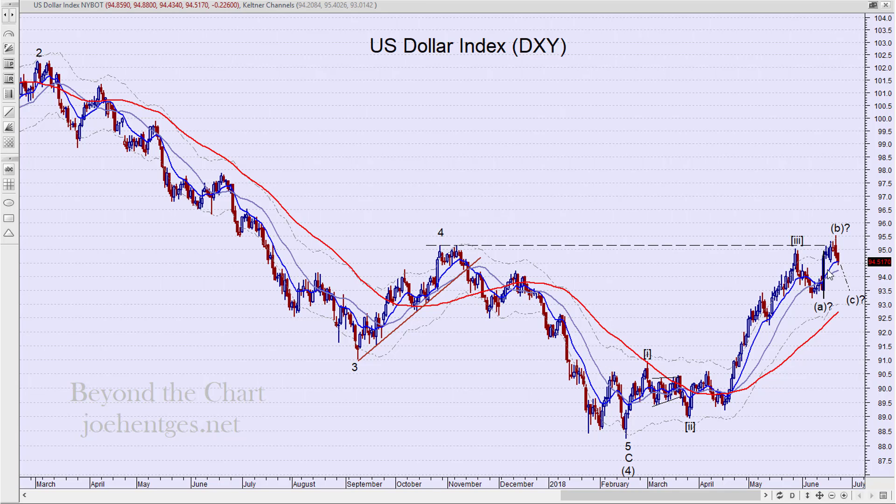
{"action": "scroll", "coordinate": [832, 292], "scroll_direction": "up", "scroll_amount": 2}
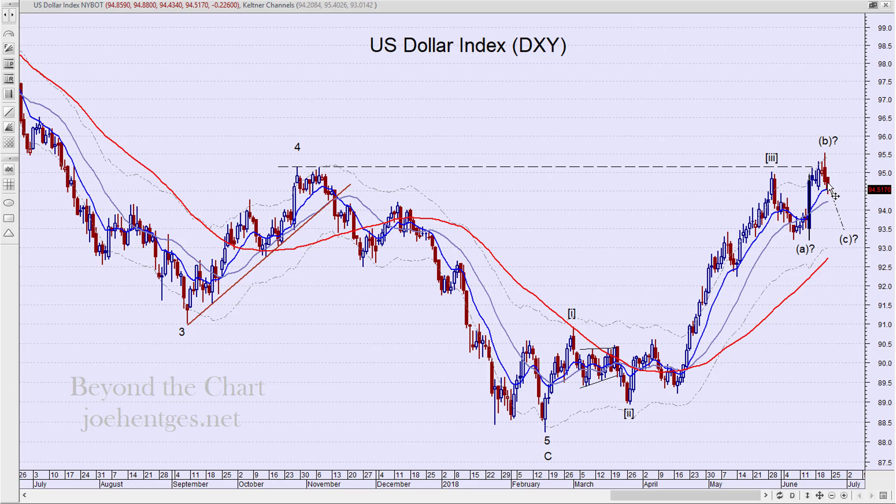
{"action": "mouse_move", "coordinate": [826, 190]}
{"action": "left_click_drag", "start_coordinate": [881, 201], "coordinate": [845, 229]}
- Review the FXI Weekly chart around its dashed support line and rising trendline, and switch to the EEM Weekly chart
{"action": "left_click", "coordinate": [142, 1]}
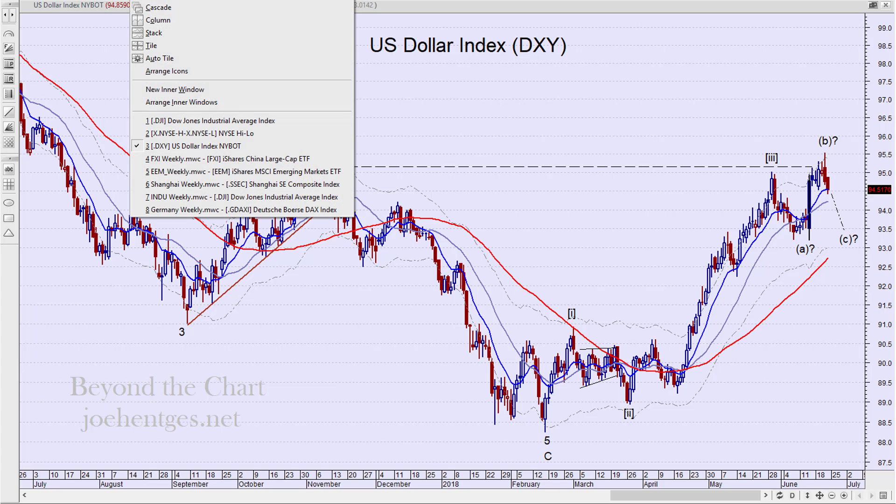
{"action": "left_click", "coordinate": [163, 159]}
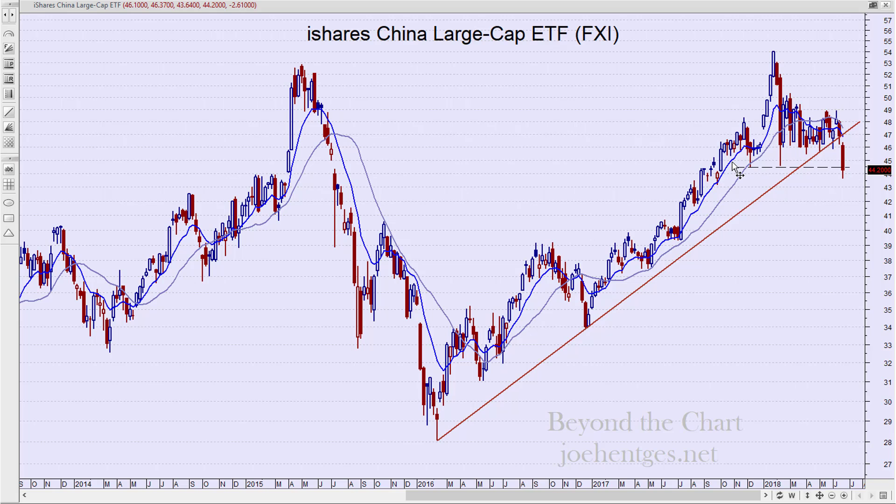
{"action": "mouse_move", "coordinate": [740, 178]}
{"action": "mouse_move", "coordinate": [844, 135]}
{"action": "left_click", "coordinate": [124, 5]}
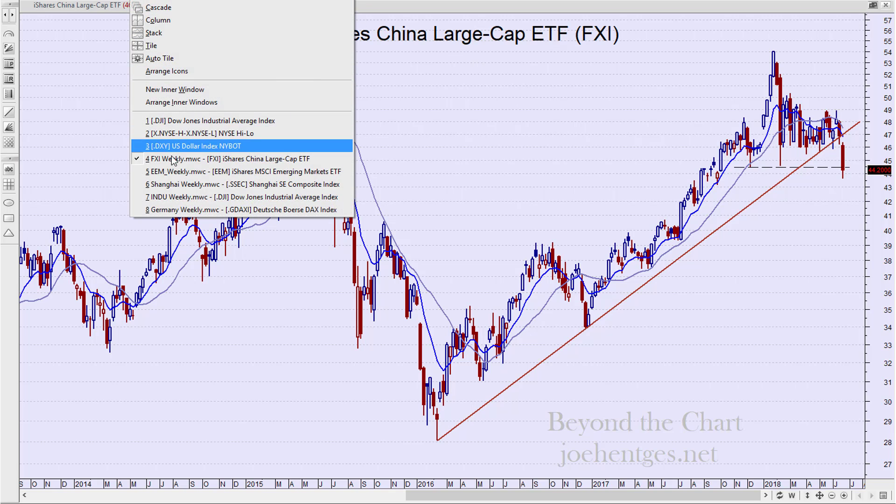
{"action": "left_click", "coordinate": [289, 174]}
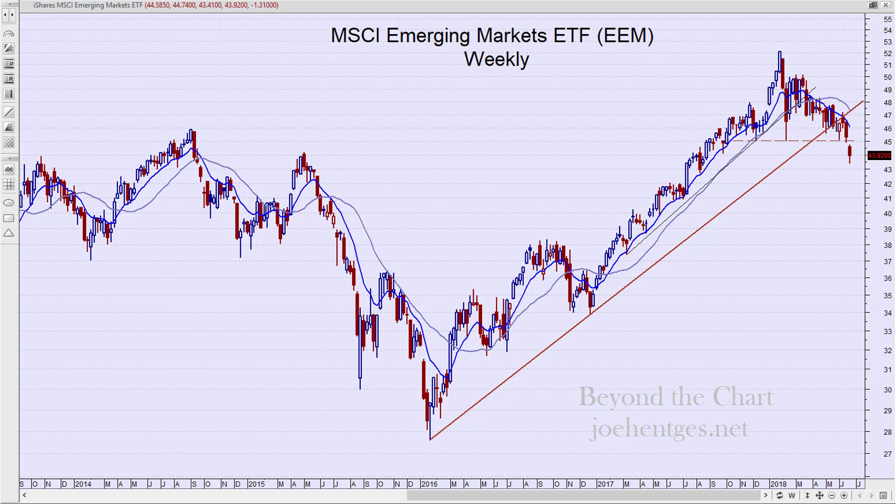
- Switch to the Shanghai Weekly chart and trace the latest candle's price level back to 2016 with the crosshair
{"action": "left_click", "coordinate": [141, 0]}
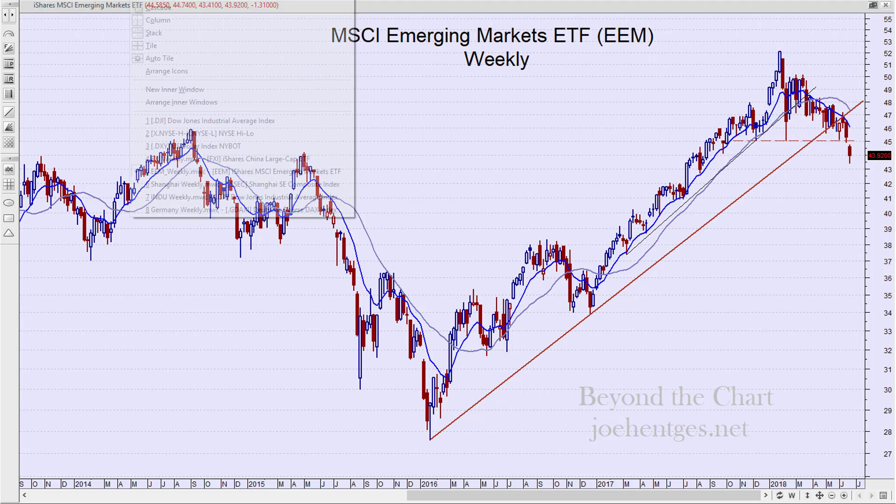
{"action": "left_click", "coordinate": [164, 185]}
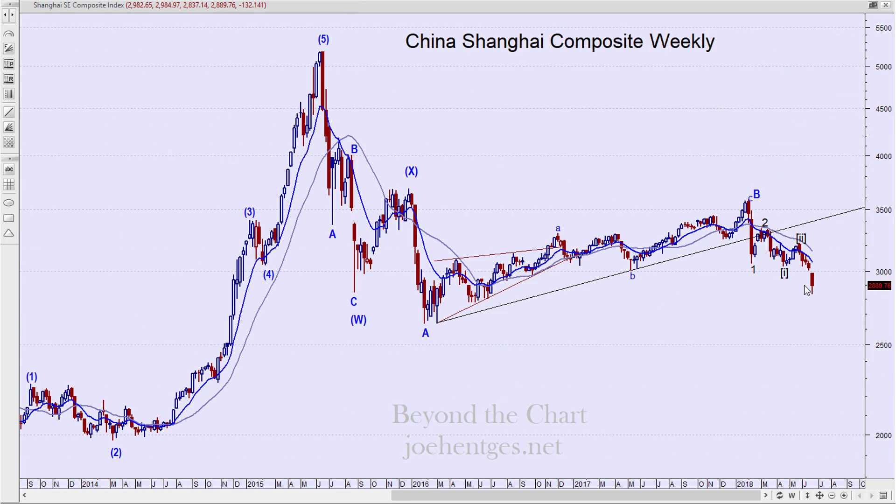
{"action": "mouse_move", "coordinate": [813, 285]}
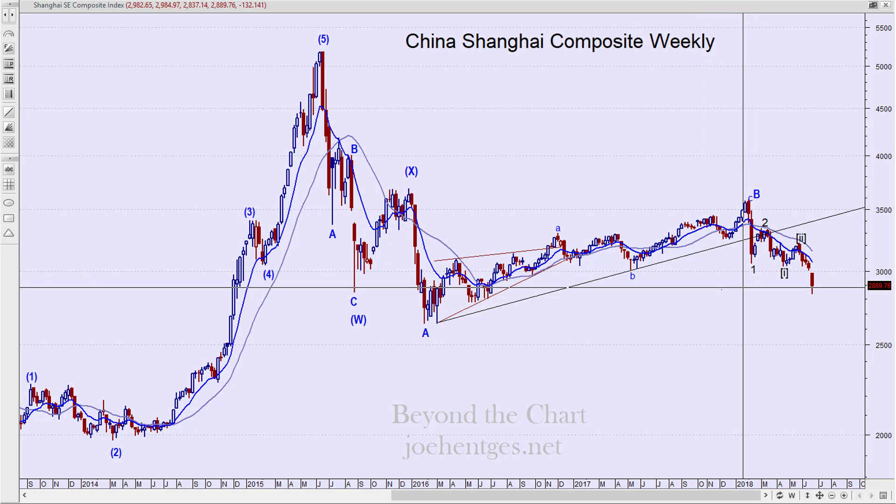
{"action": "mouse_move", "coordinate": [496, 304]}
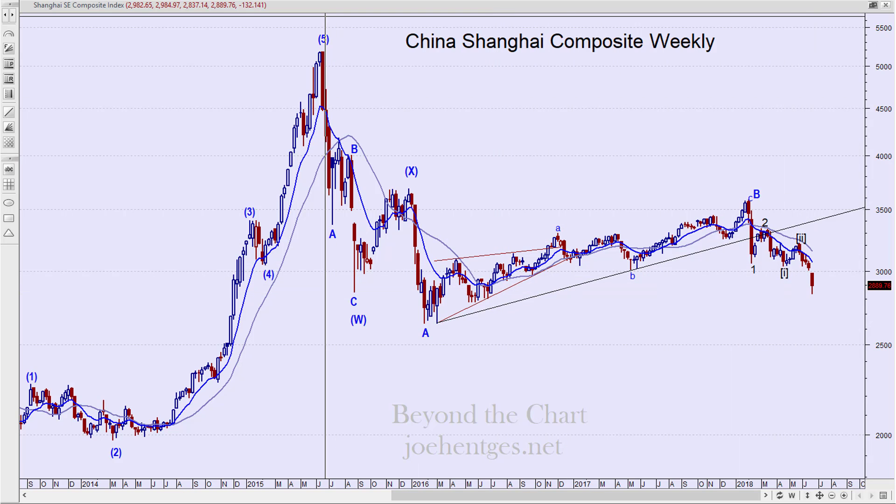
- Switch to the Germany Weekly DAX chart and inspect the price data of the latest June candle and a late-April candle
{"action": "left_click", "coordinate": [145, 1]}
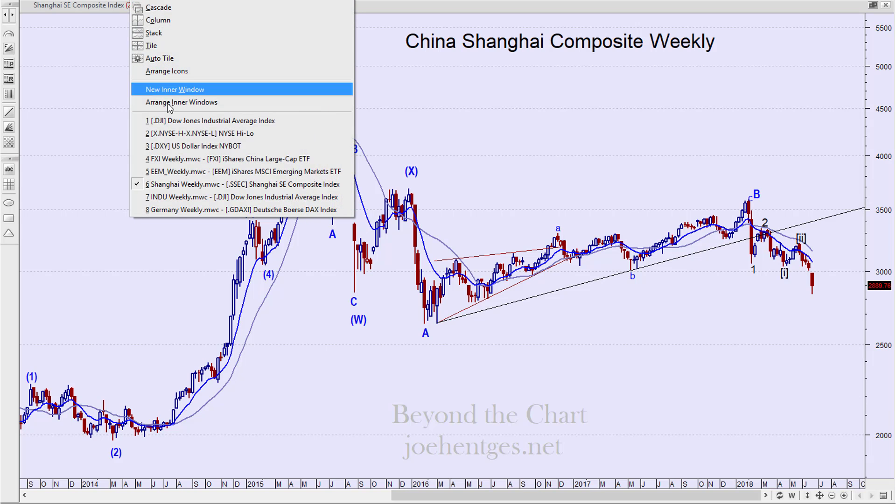
{"action": "left_click", "coordinate": [175, 213]}
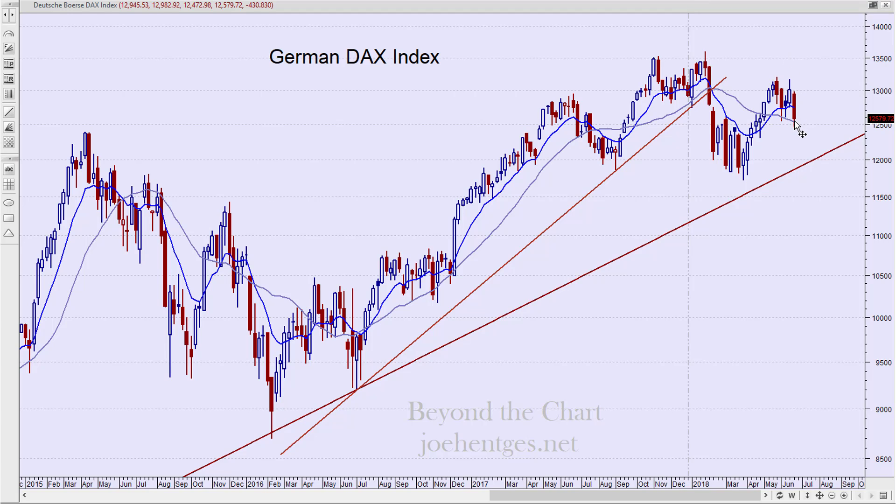
{"action": "mouse_move", "coordinate": [796, 122]}
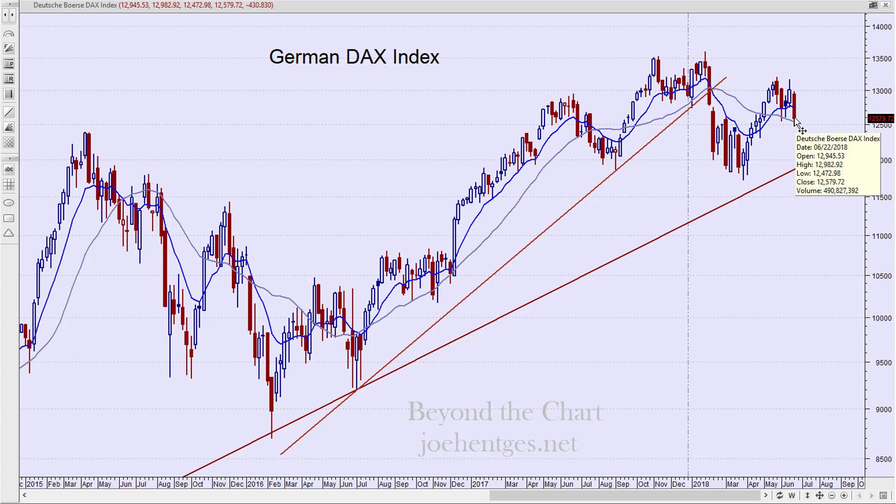
{"action": "mouse_move", "coordinate": [761, 121]}
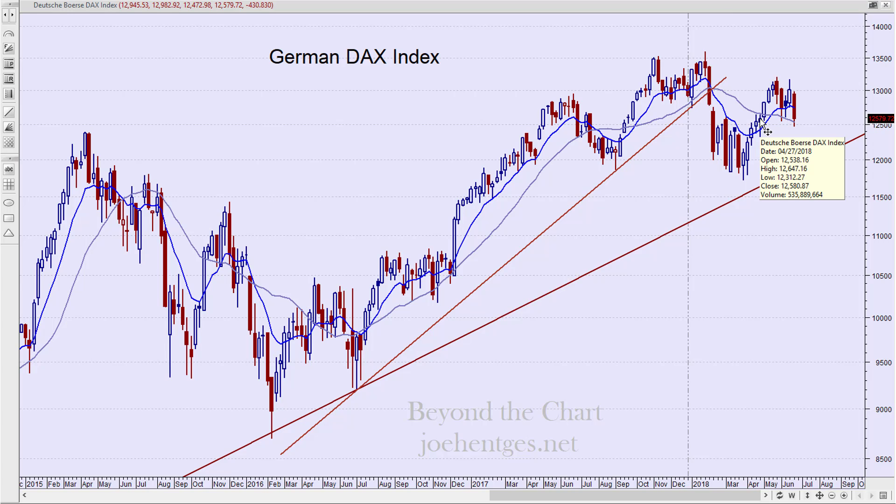